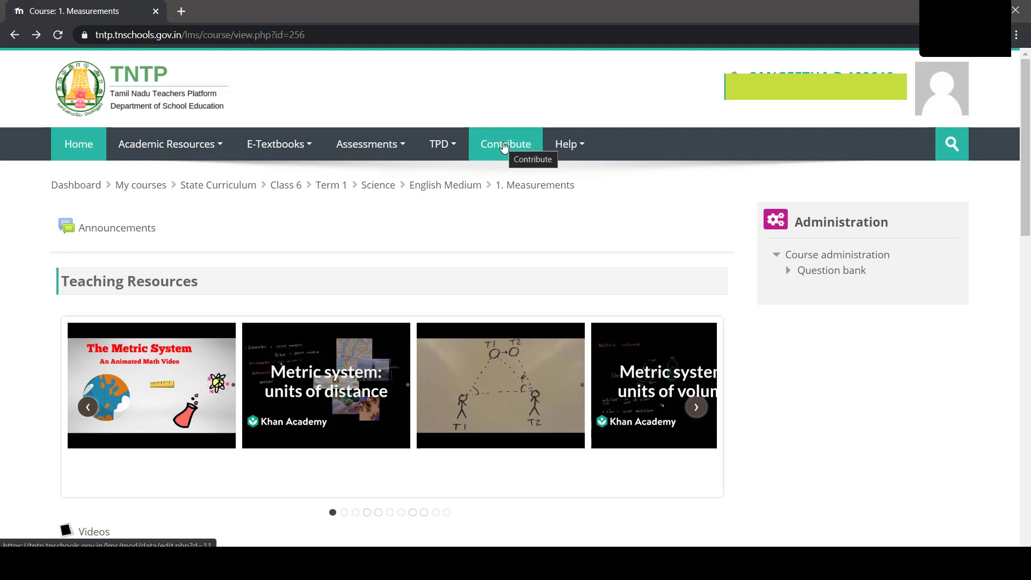
- Open the resource contribution form and fill in the contributor's name and e-mail address in the new entry
left_click(494, 147)
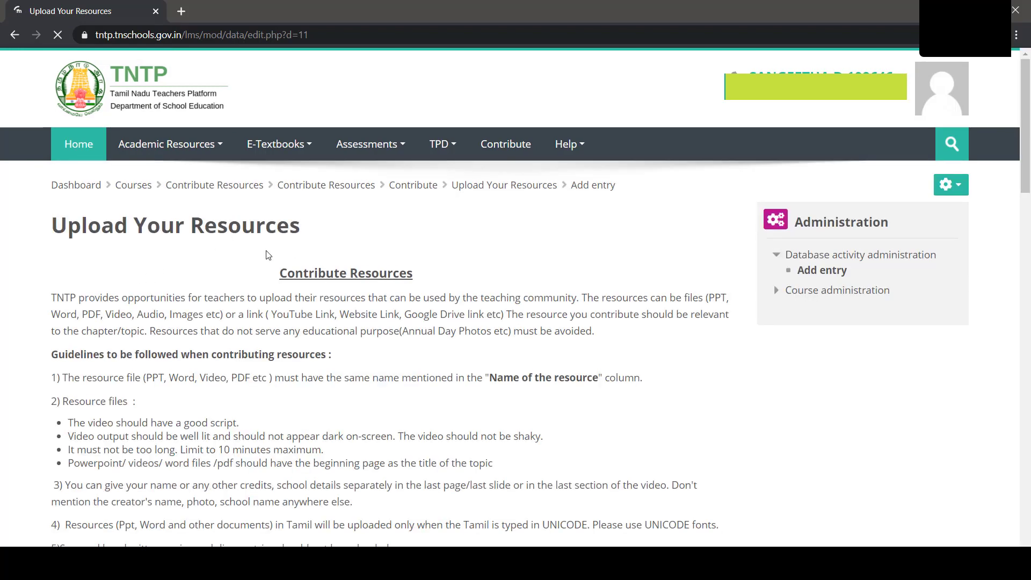
scroll(270, 251, "down", 8)
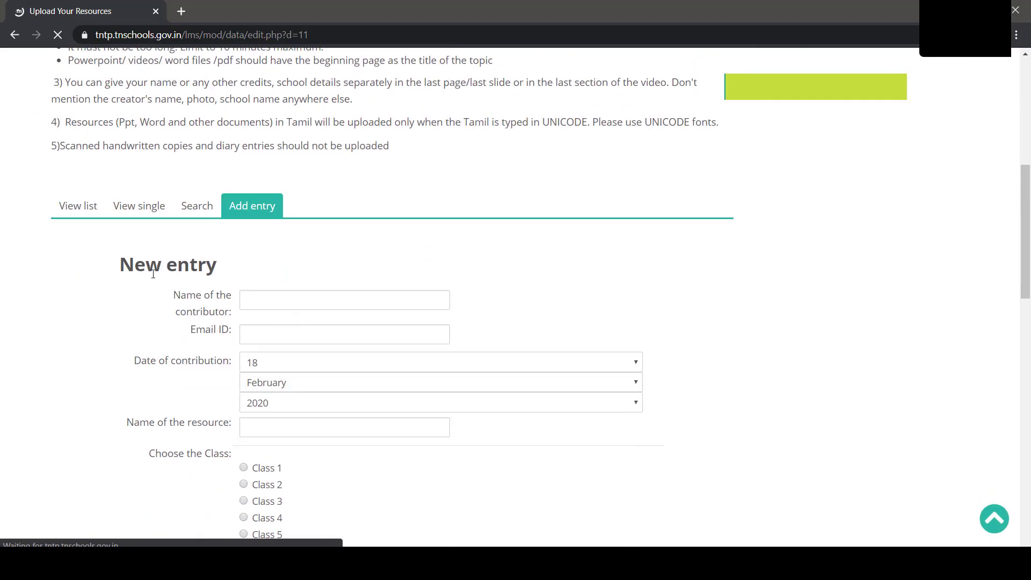
left_click(270, 294)
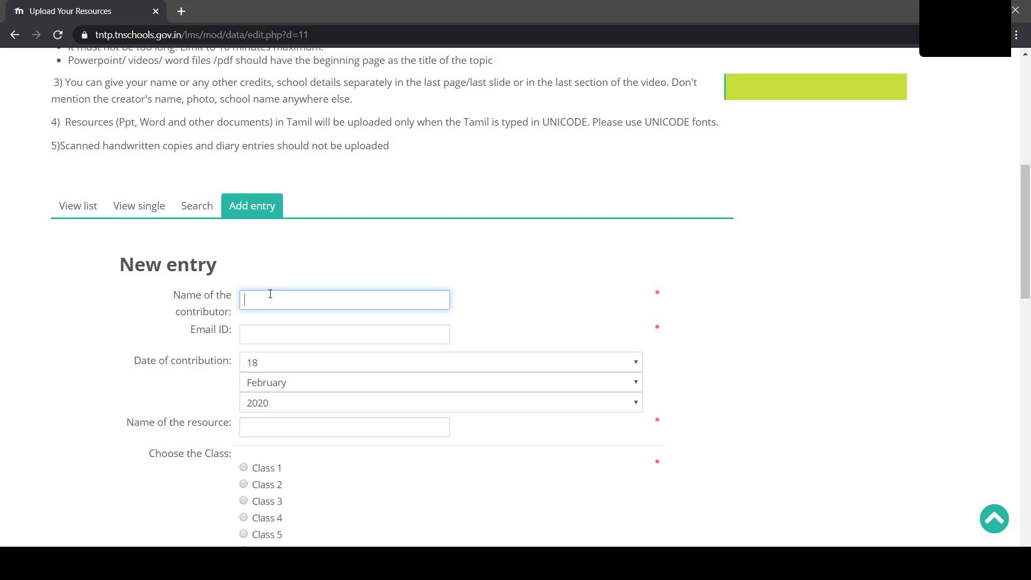
type("SANGEETHA D")
left_click(267, 335)
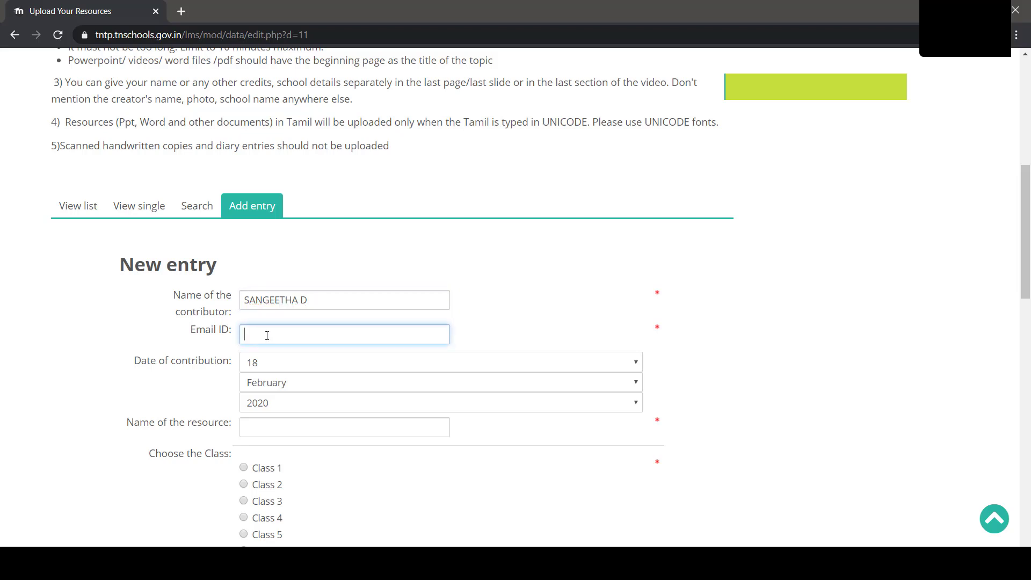
type("san")
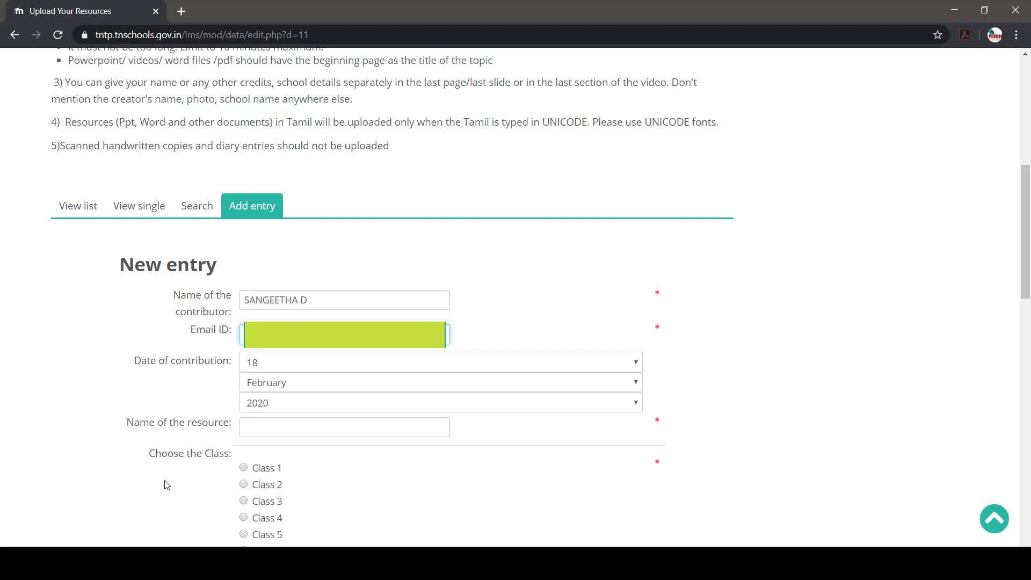
- Name the resource "Sound and its properties" and set its class to Class 8
left_click(260, 425)
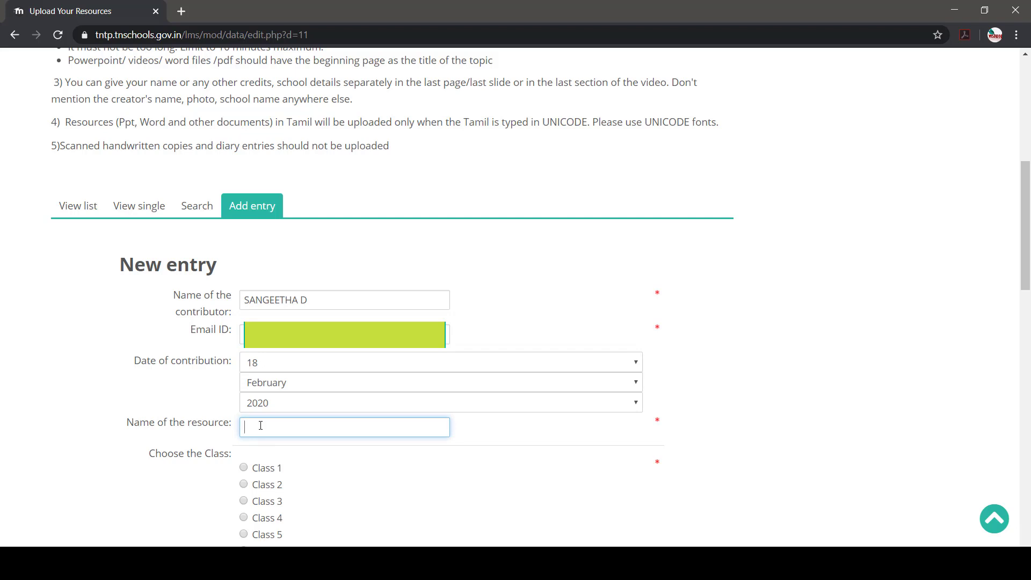
type("Sound and its properties")
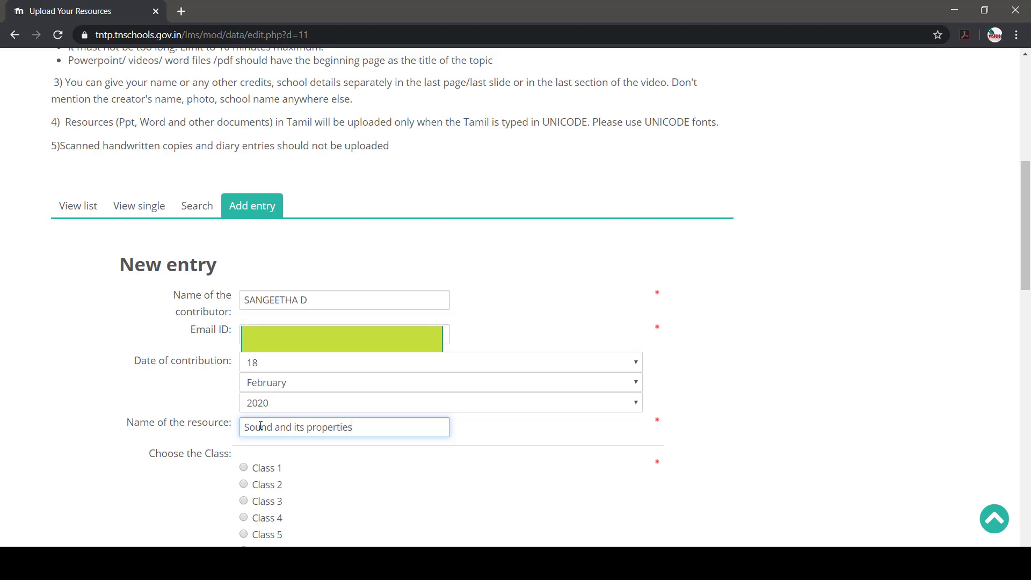
scroll(310, 476, "down", 5)
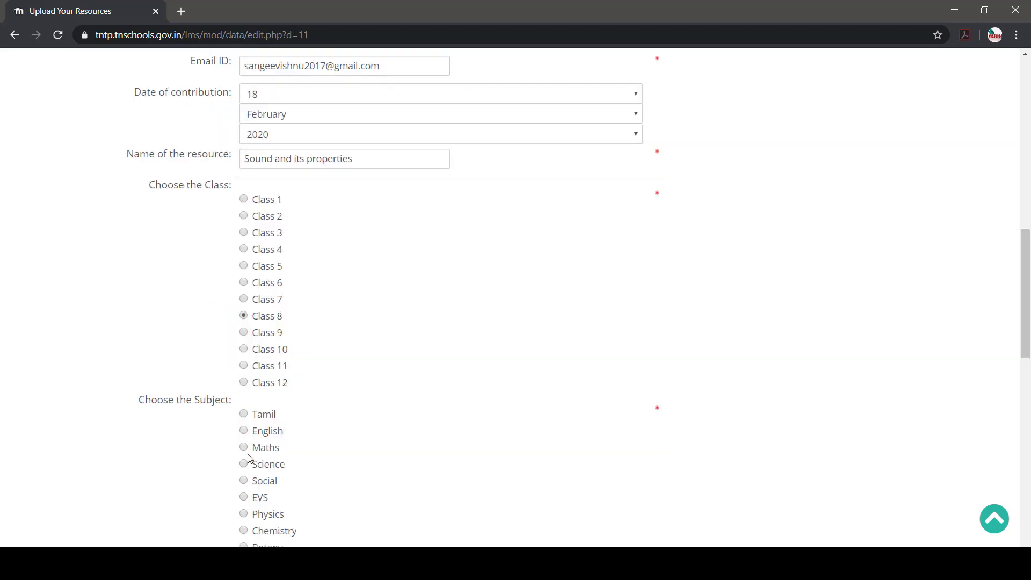
- Set the entry's subject to Science, its medium to English and its term to Term 3
left_click(245, 465)
scroll(322, 472, "down", 2)
scroll(323, 386, "down", 4)
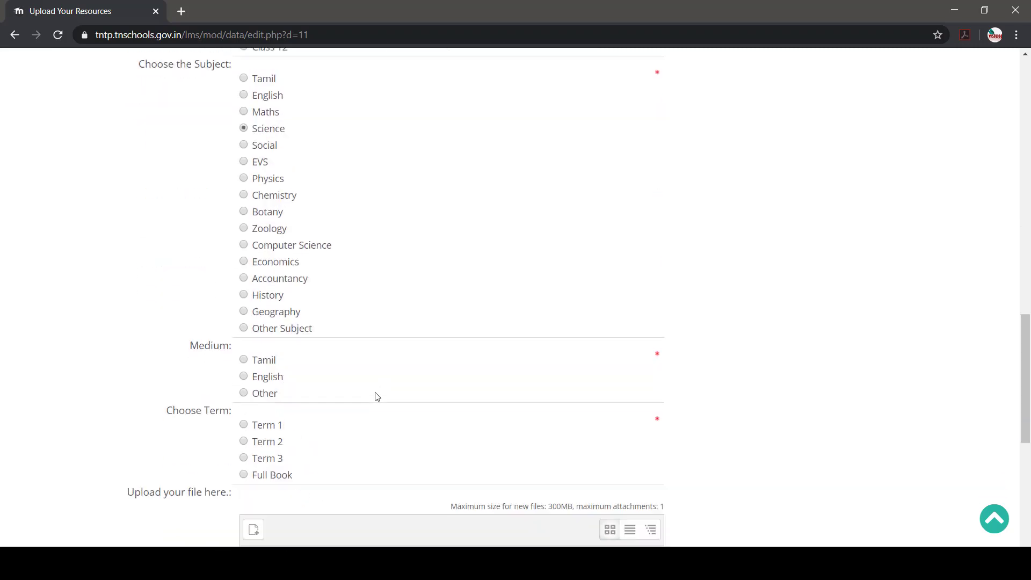
left_click(244, 378)
scroll(352, 391, "down", 3)
left_click(243, 324)
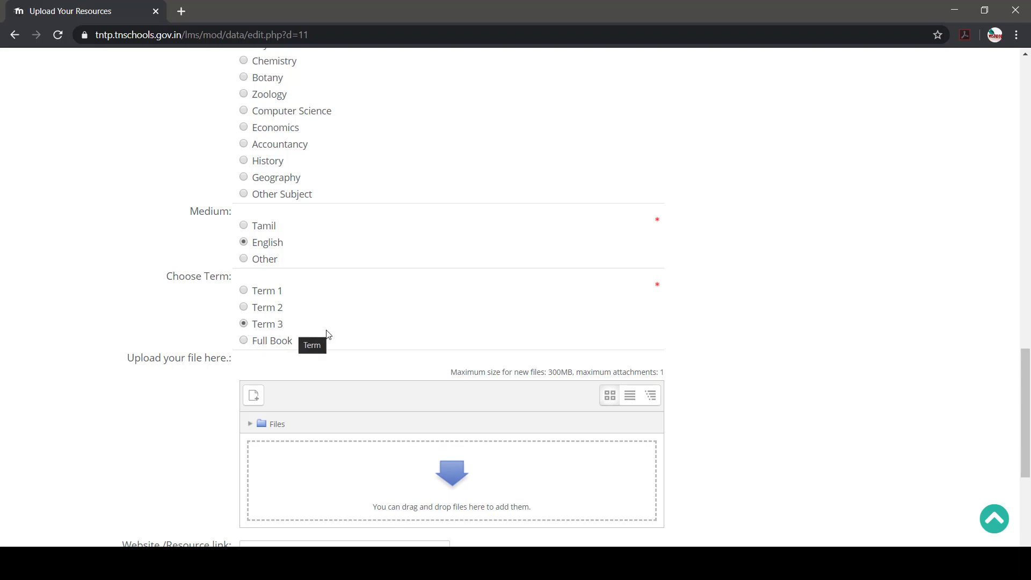
- Choose the video file "sound and properties" from the Desktop as the attachment for the entry
scroll(326, 334, "down", 2)
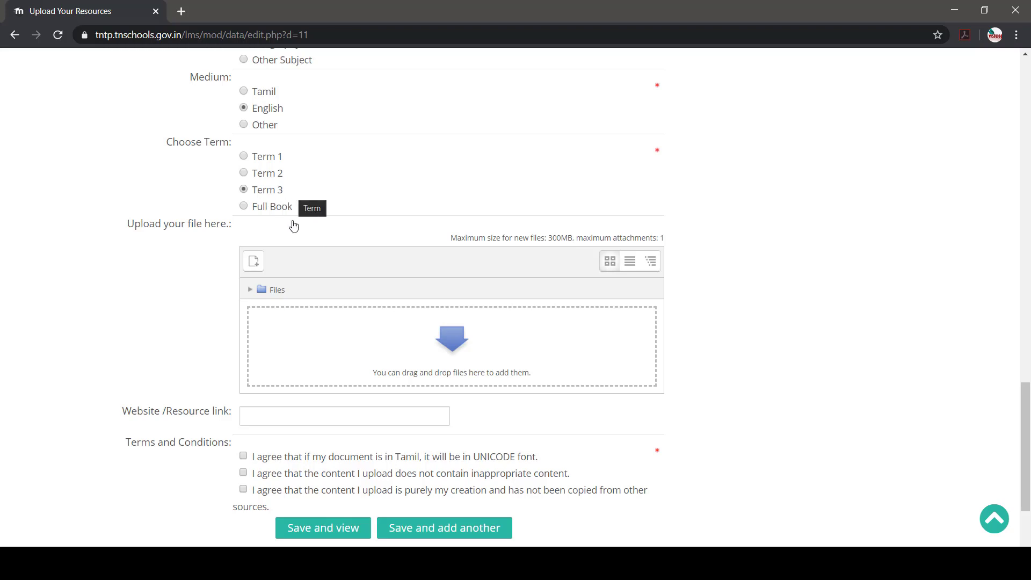
left_click(277, 290)
scroll(419, 349, "down", 3)
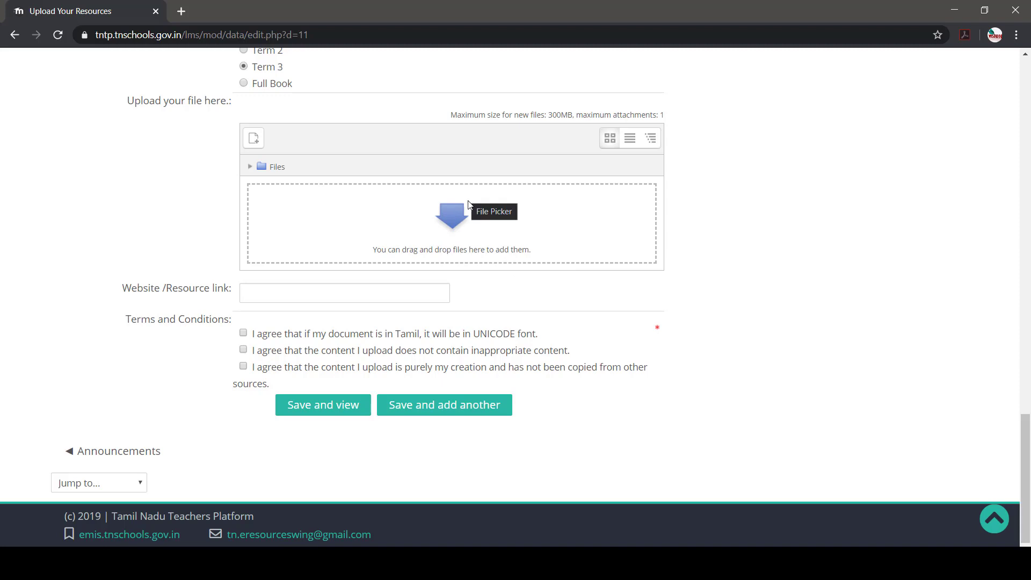
left_click(458, 215)
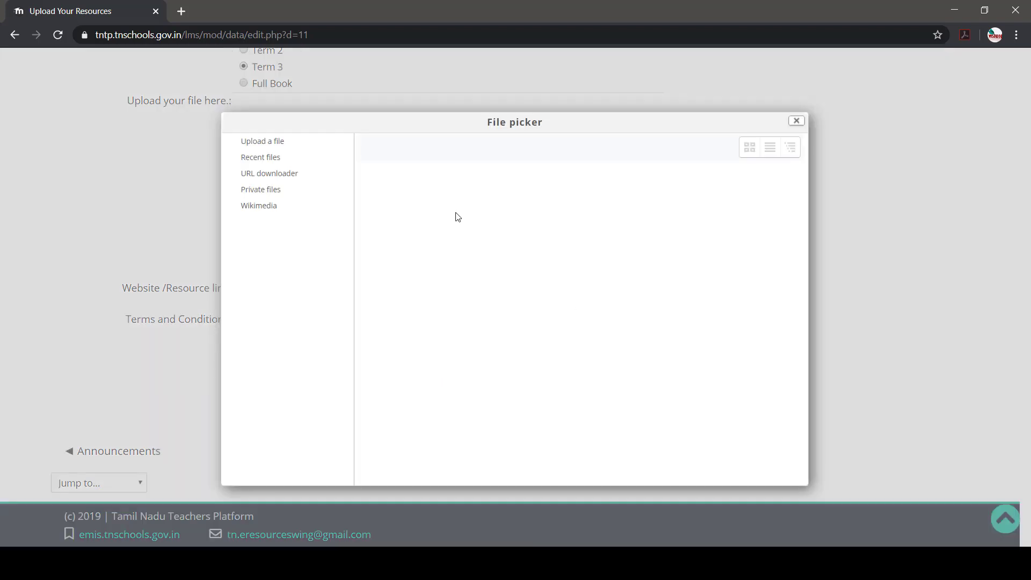
left_click(273, 142)
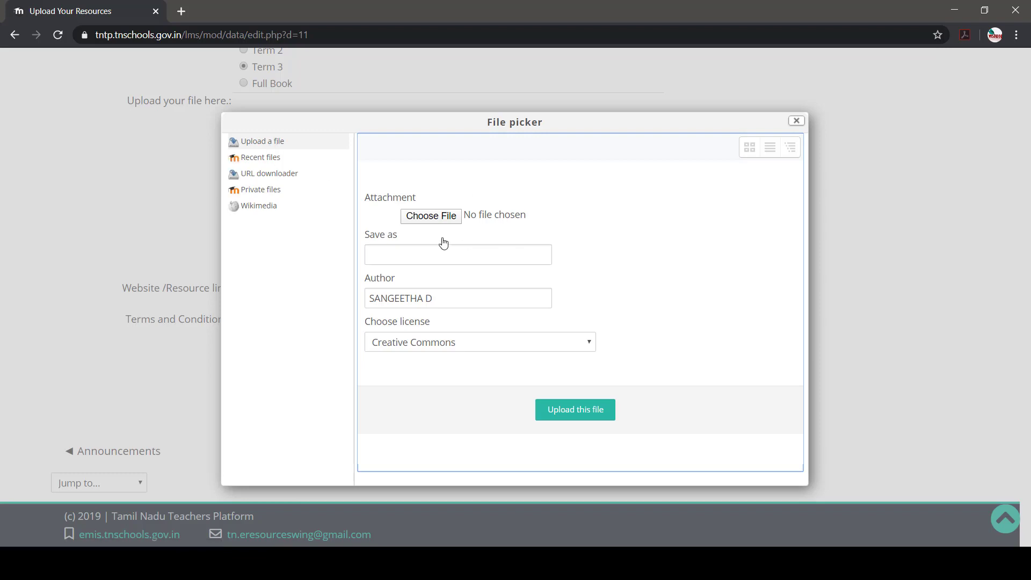
left_click(447, 217)
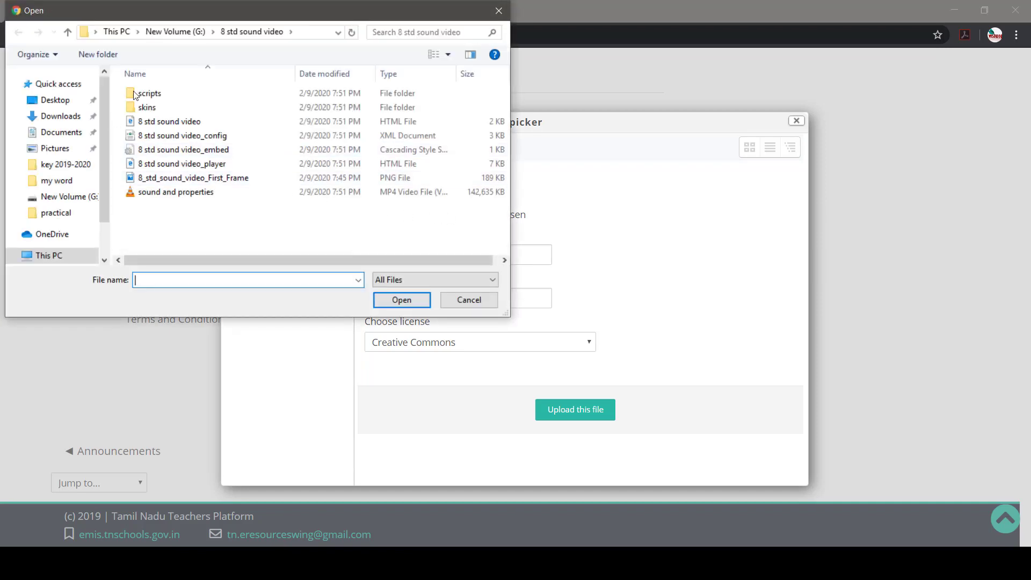
left_click(56, 100)
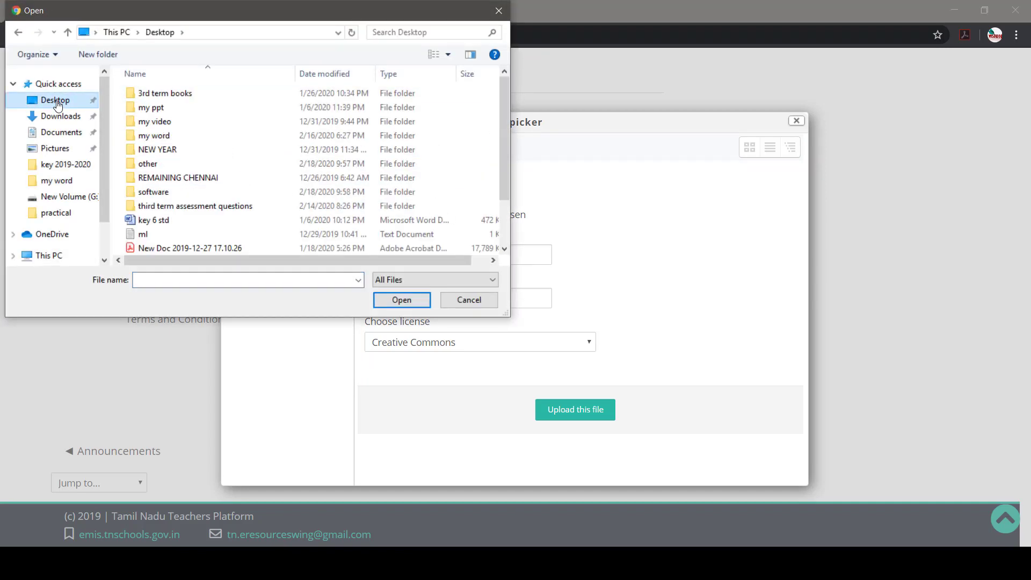
scroll(248, 185, "down", 1)
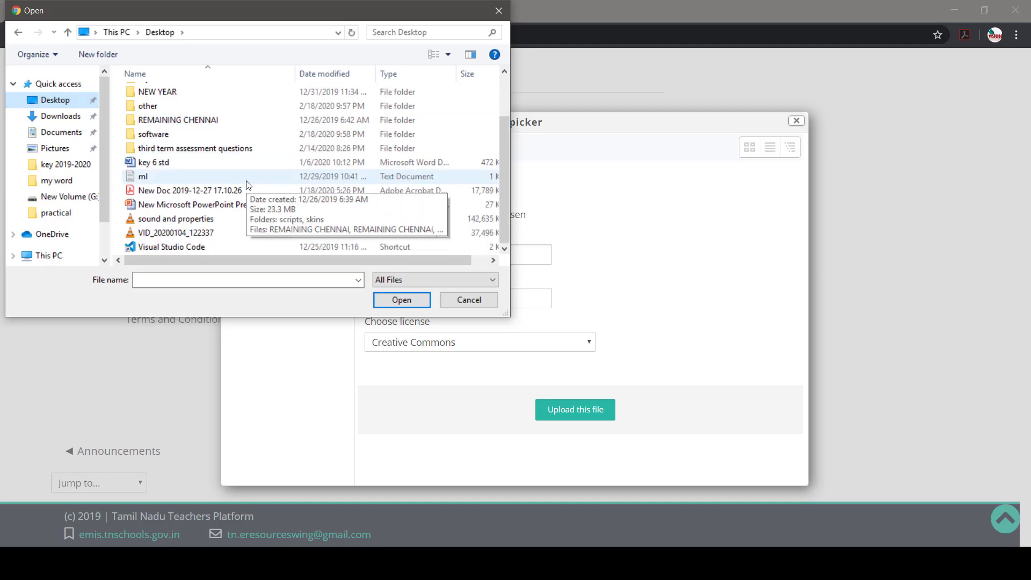
left_click(195, 222)
left_click(401, 300)
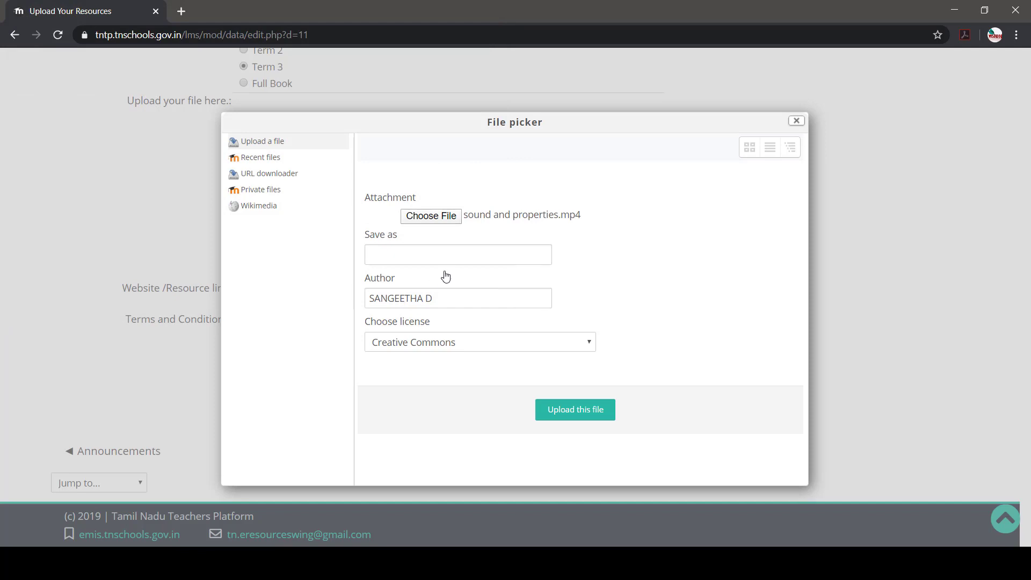
- Start uploading the chosen video under the name "Sound and its properties" and close the file picker
left_click(388, 252)
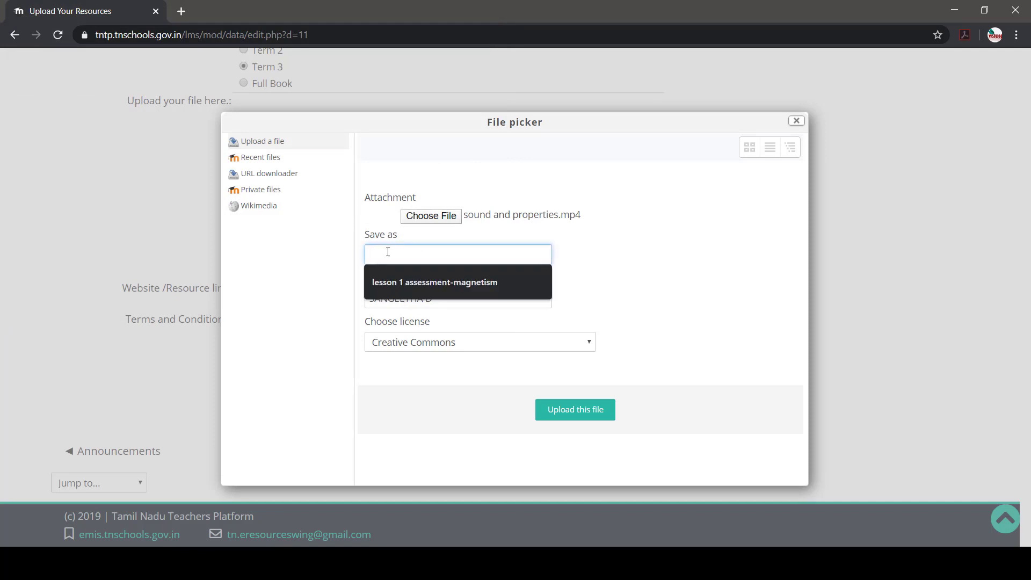
type("Soun")
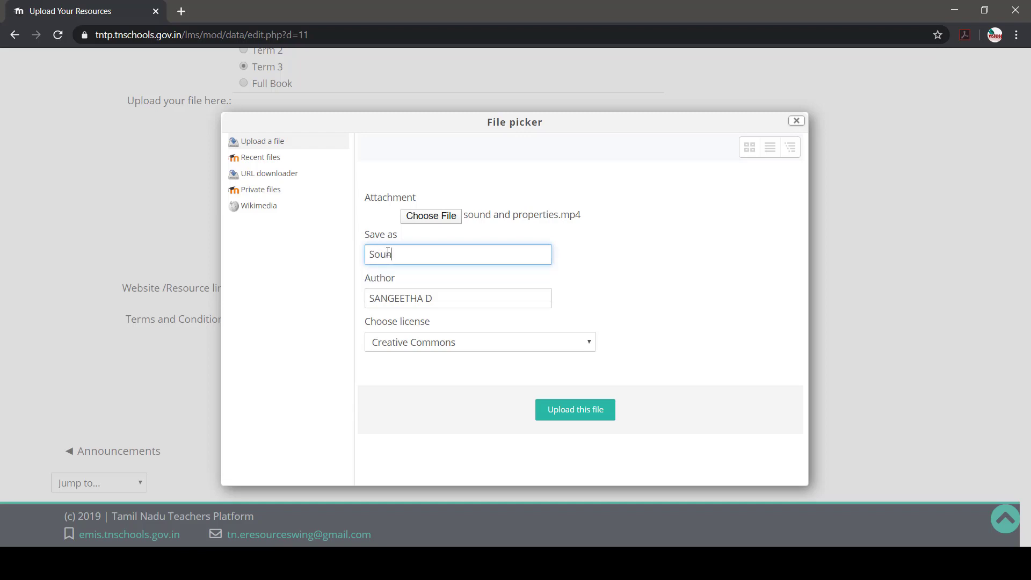
type("d and its properties")
left_click(570, 412)
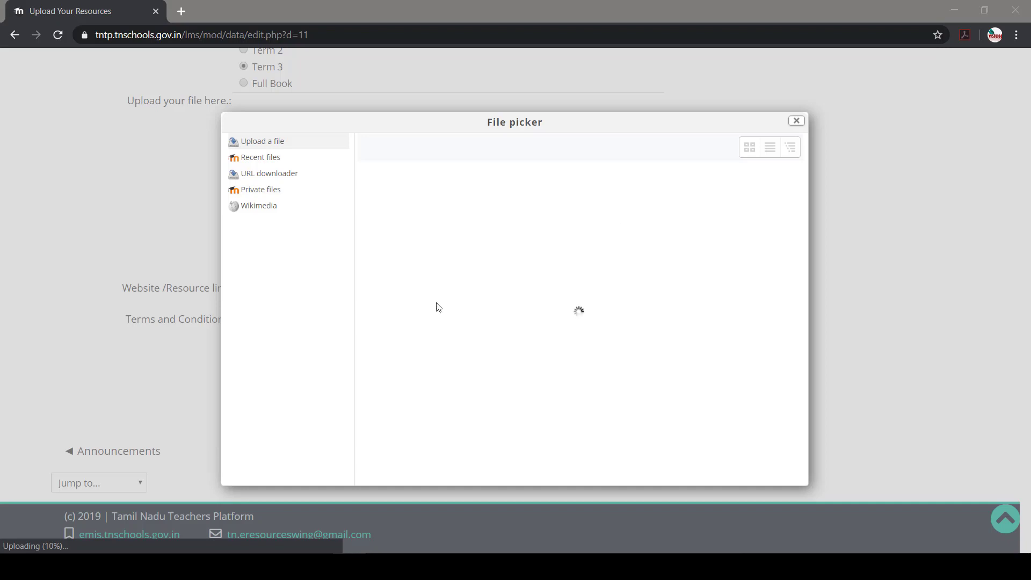
left_click(797, 121)
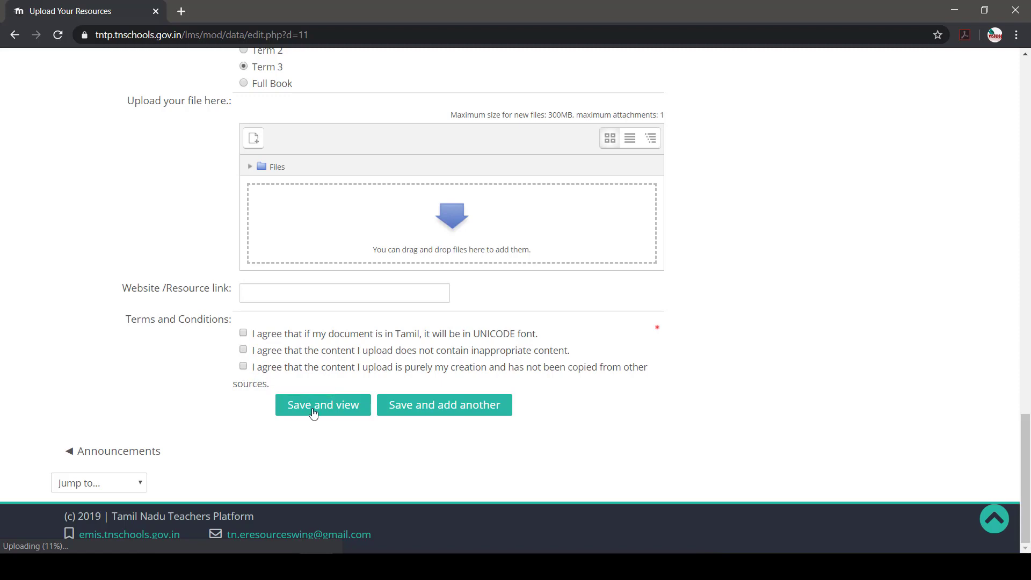
- Open the list of contributed resources and examine the details and attached files of the submitted entries
scroll(314, 414, "up", 15)
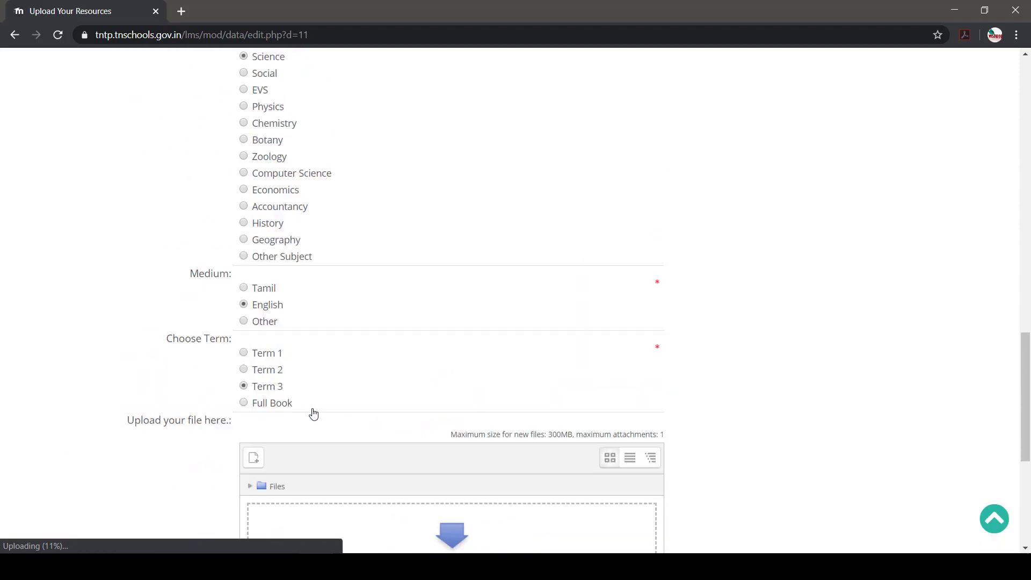
scroll(314, 414, "up", 6)
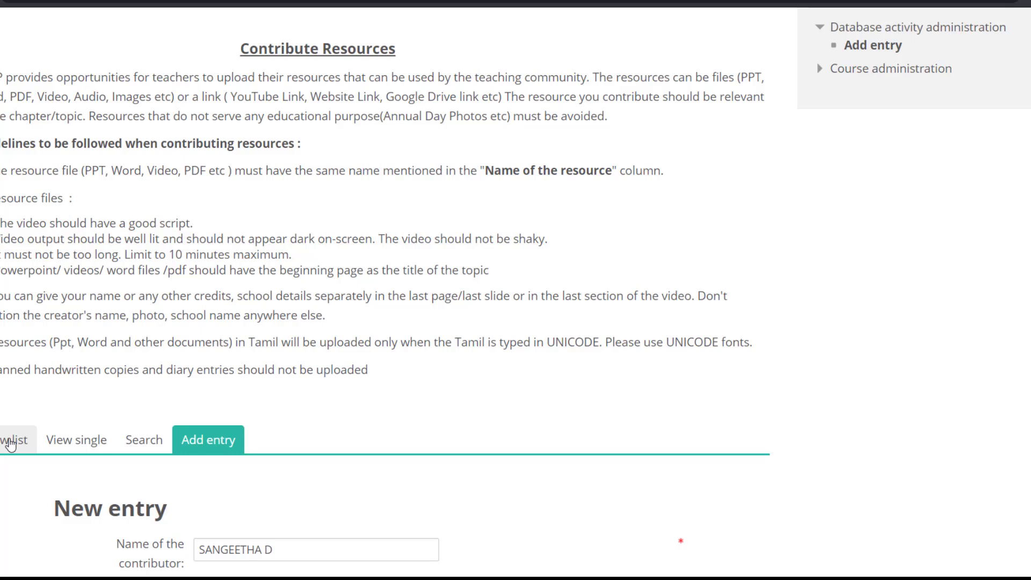
left_click(10, 444)
scroll(386, 365, "down", 2)
scroll(309, 342, "down", 6)
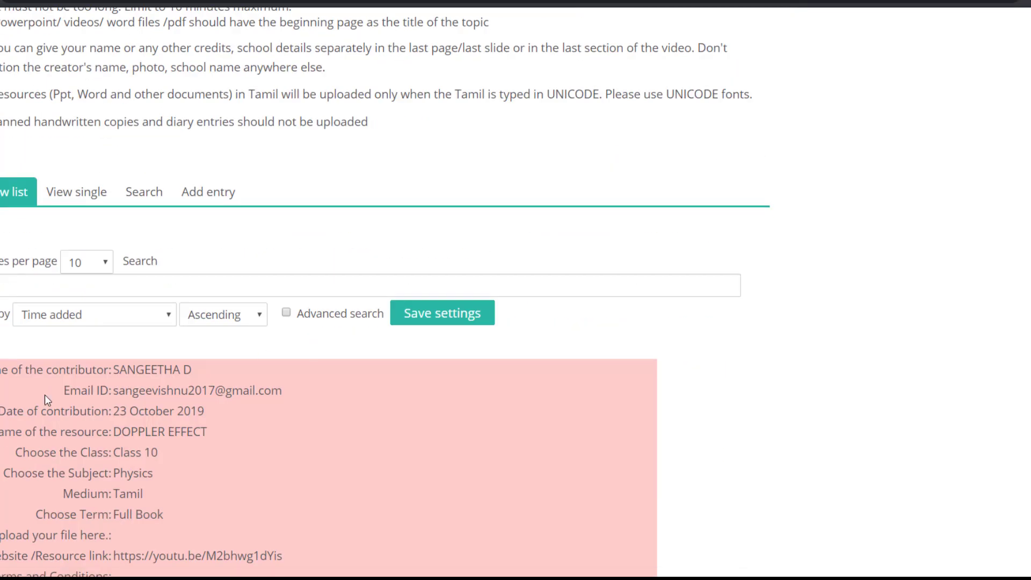
scroll(258, 430, "down", 3)
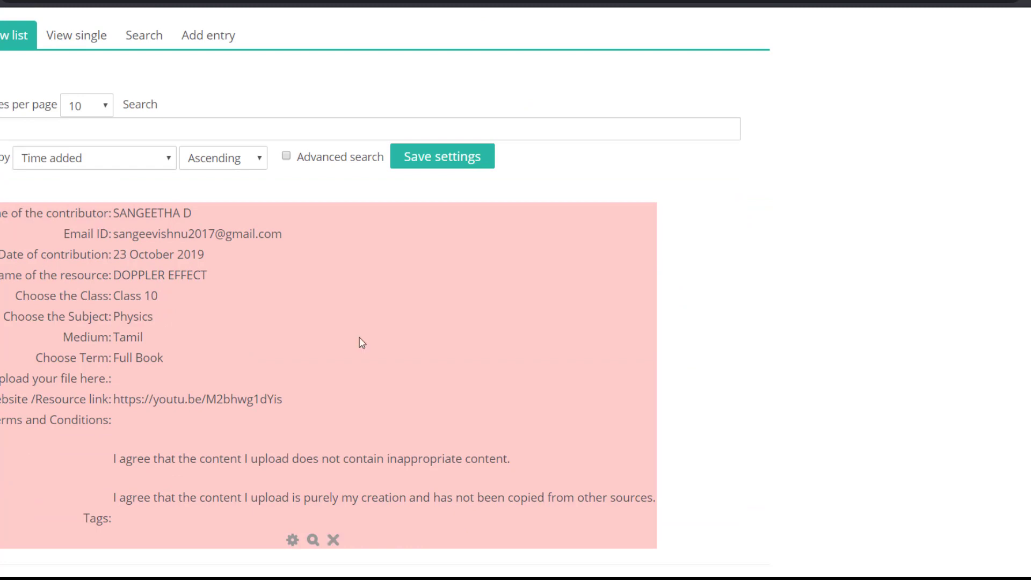
scroll(410, 483, "down", 3)
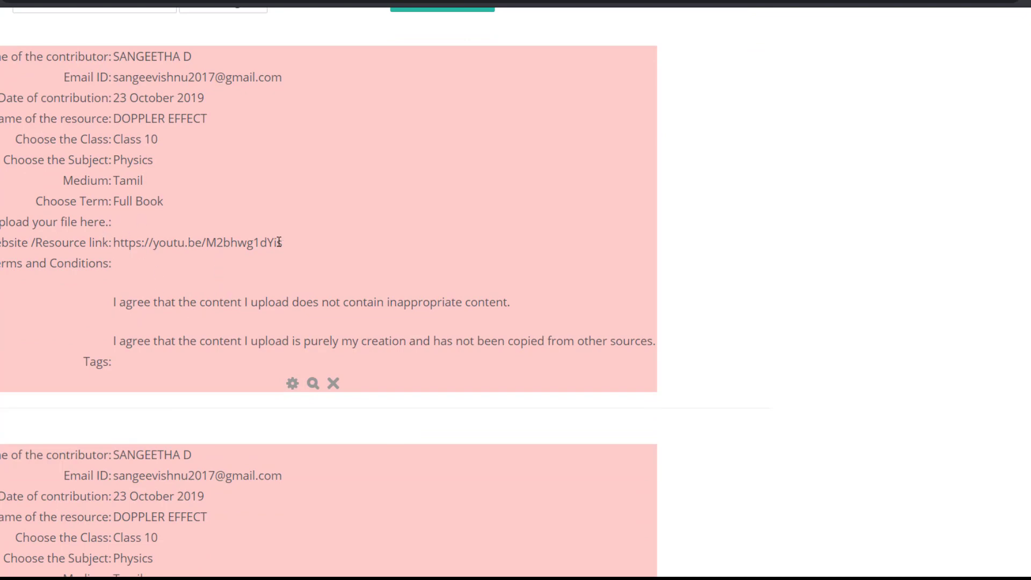
scroll(279, 241, "down", 7)
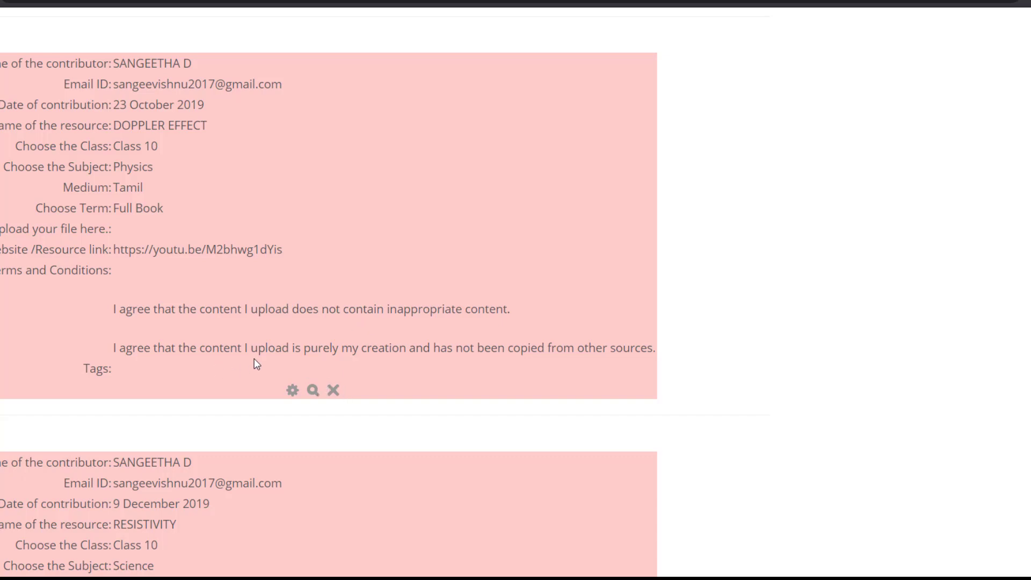
scroll(255, 359, "down", 7)
scroll(254, 359, "down", 12)
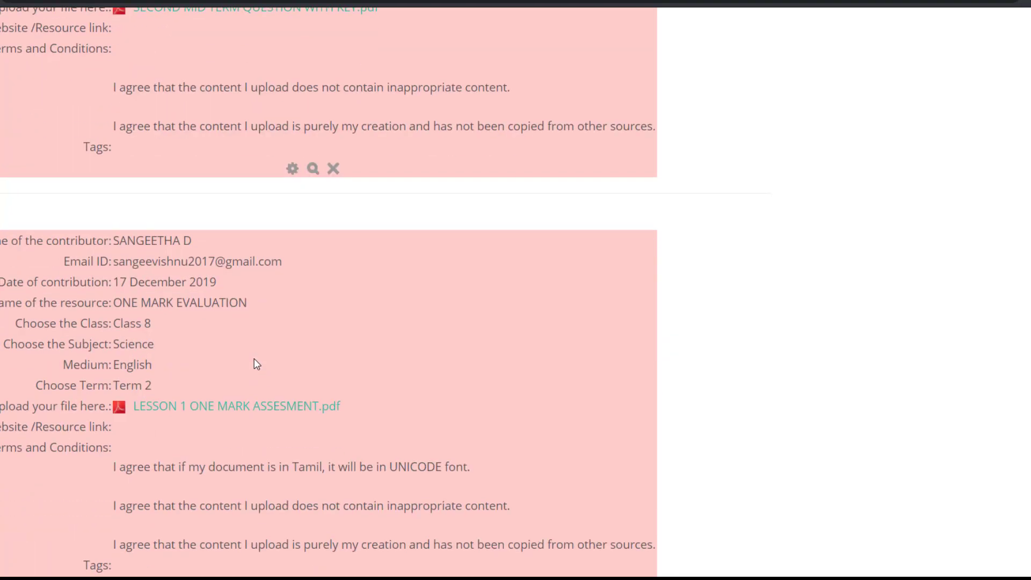
scroll(255, 365, "down", 3)
scroll(313, 369, "down", 9)
scroll(313, 368, "down", 20)
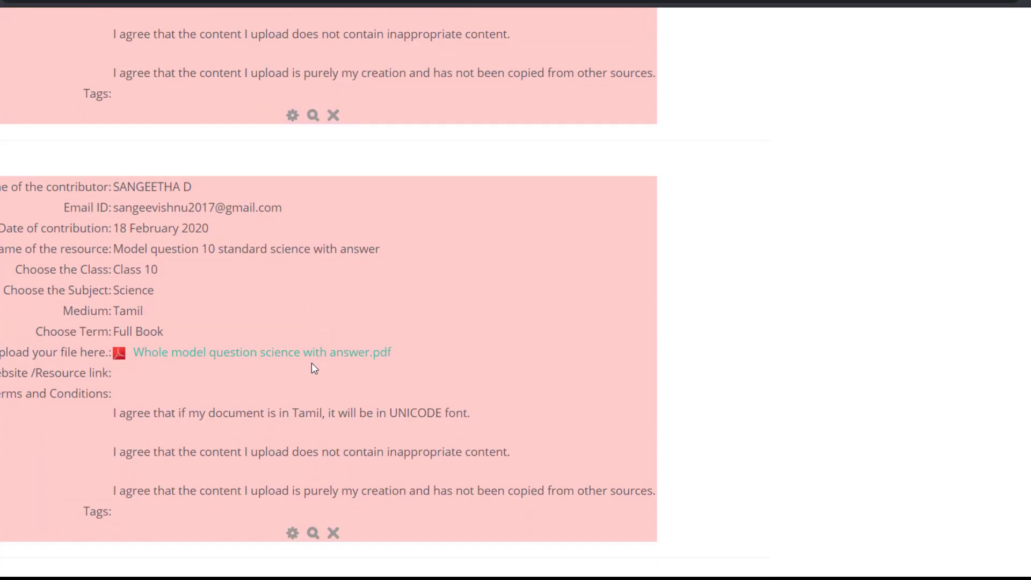
scroll(311, 363, "down", 3)
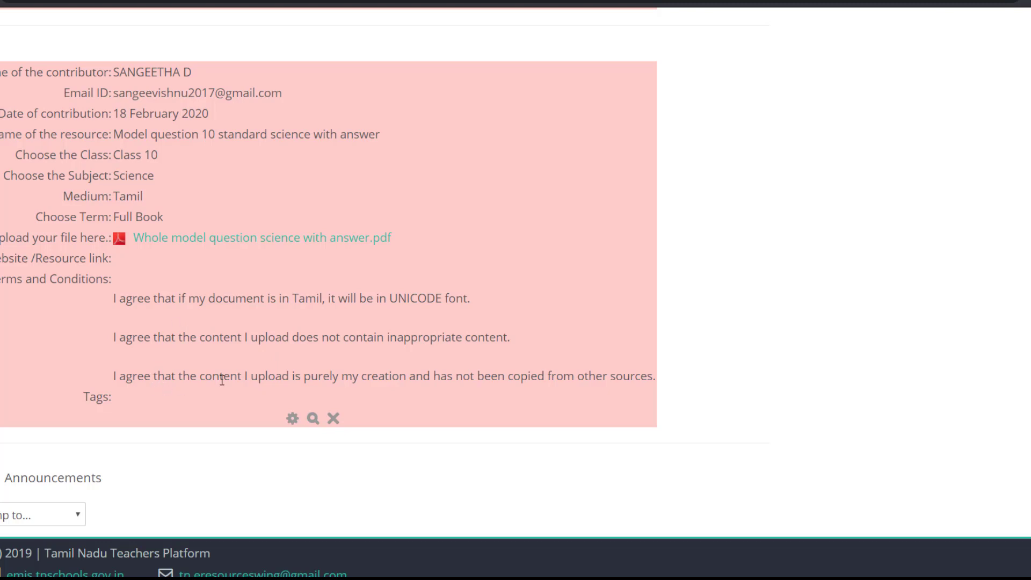
scroll(222, 379, "up", 20)
scroll(222, 380, "up", 20)
scroll(222, 380, "up", 10)
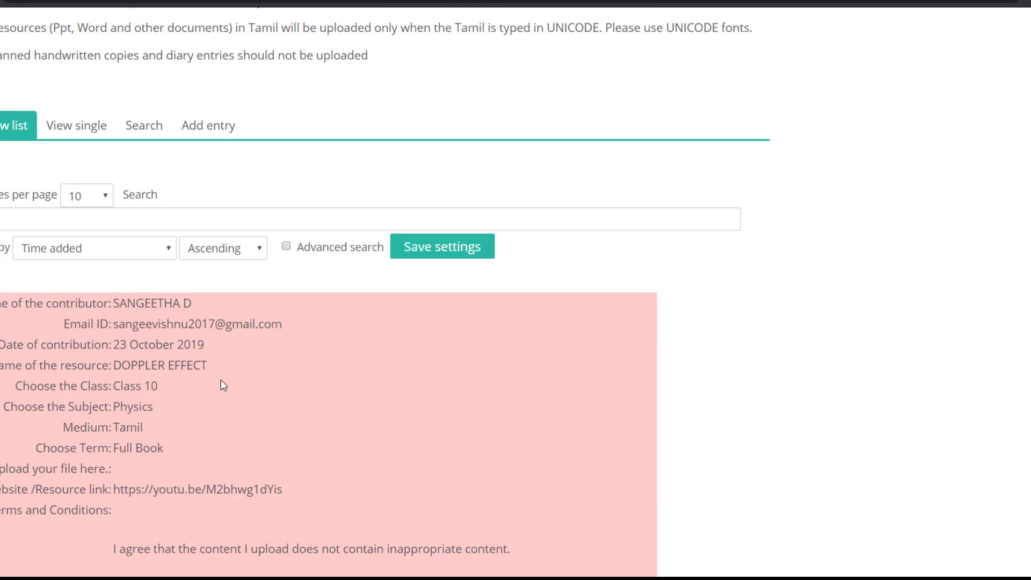
scroll(221, 379, "up", 4)
scroll(220, 379, "up", 5)
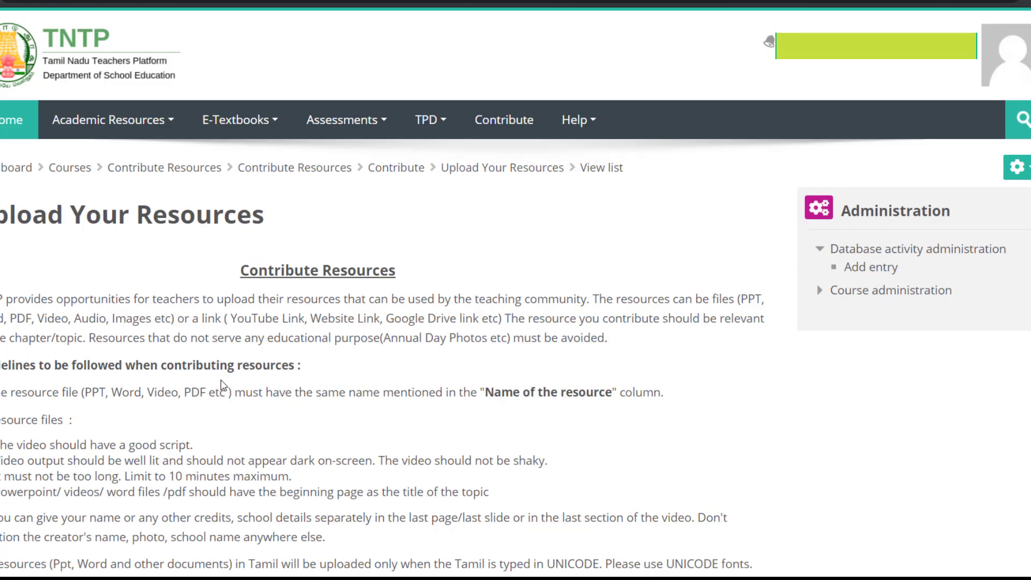